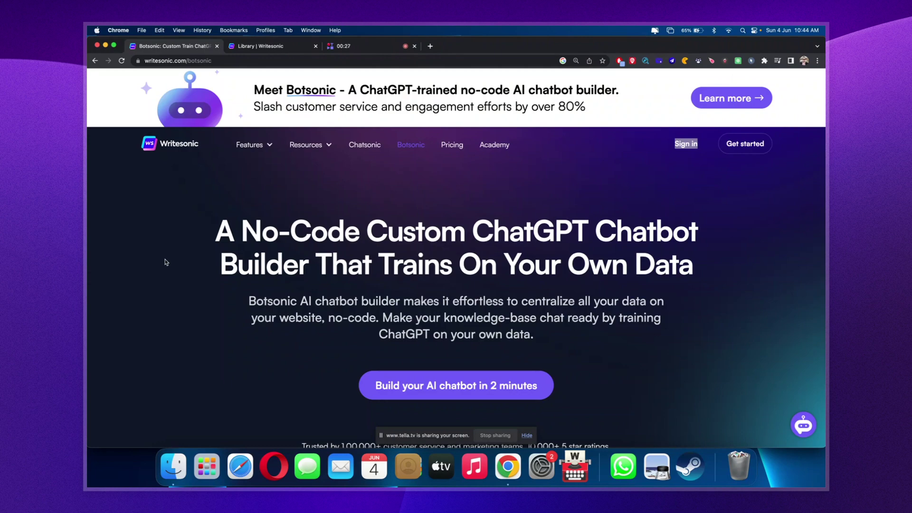
Open the Botsonic dashboard listing Bookspotz Bot, then load bookspotz.com in a new tab.
left_click(283, 47)
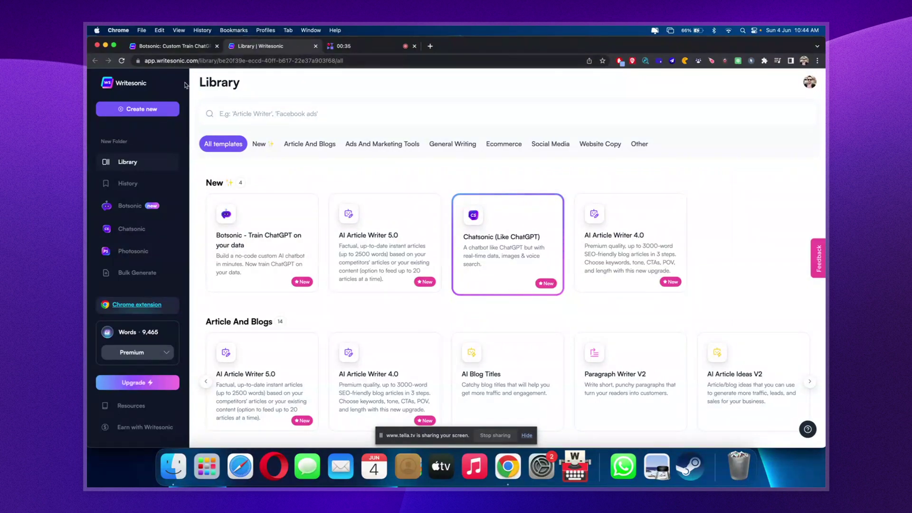
left_click(174, 47)
left_click(271, 46)
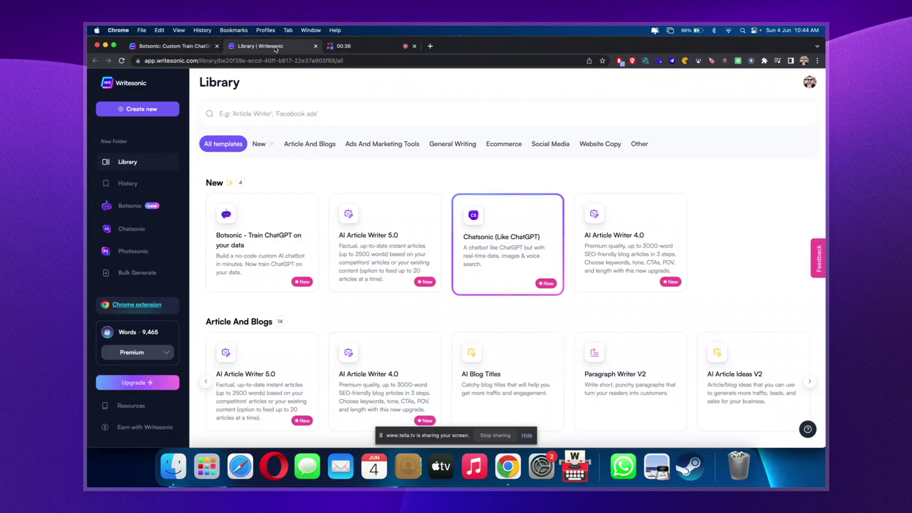
left_click(134, 212)
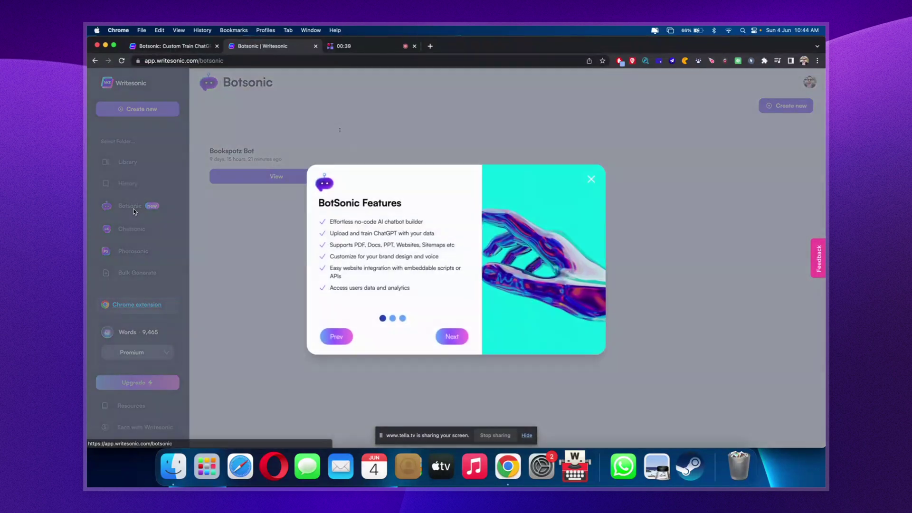
left_click(592, 179)
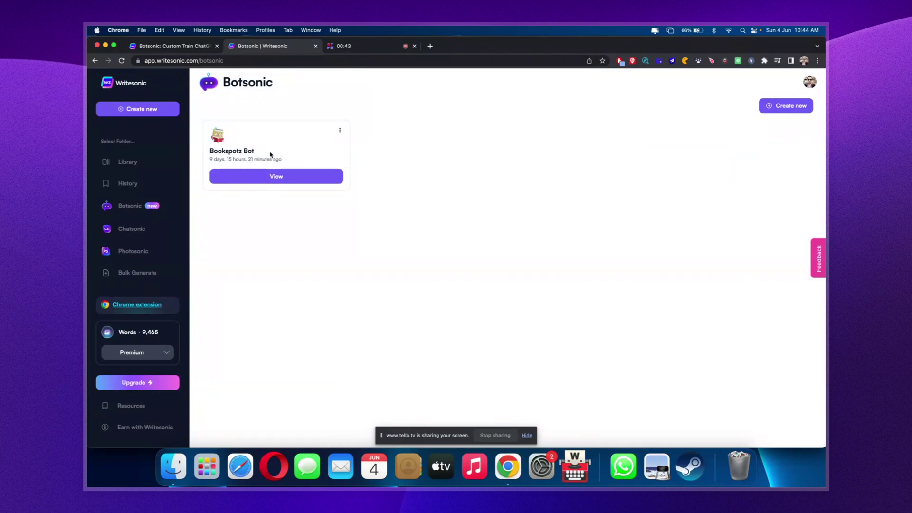
left_click(430, 46)
type("bookspotz")
key("Return")
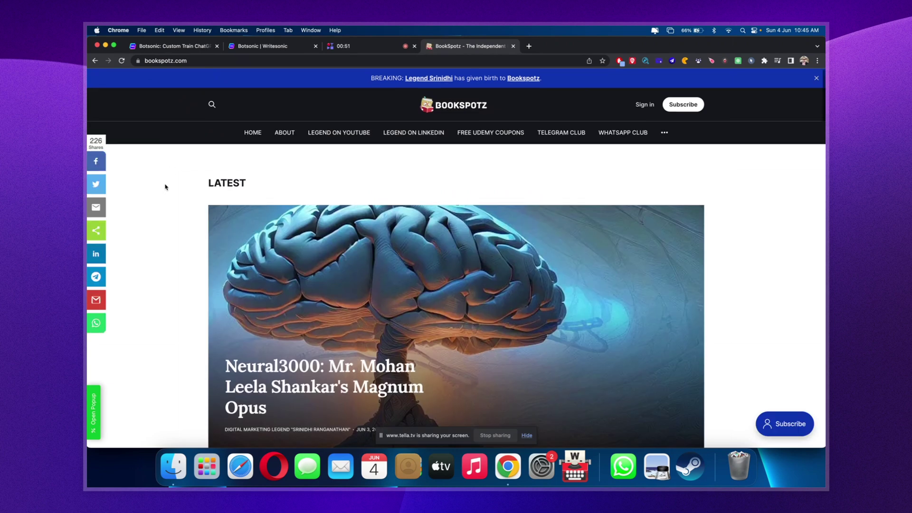
scroll(165, 186, "down", 2)
scroll(165, 187, "down", 2)
scroll(165, 187, "down", 2)
scroll(165, 186, "down", 1)
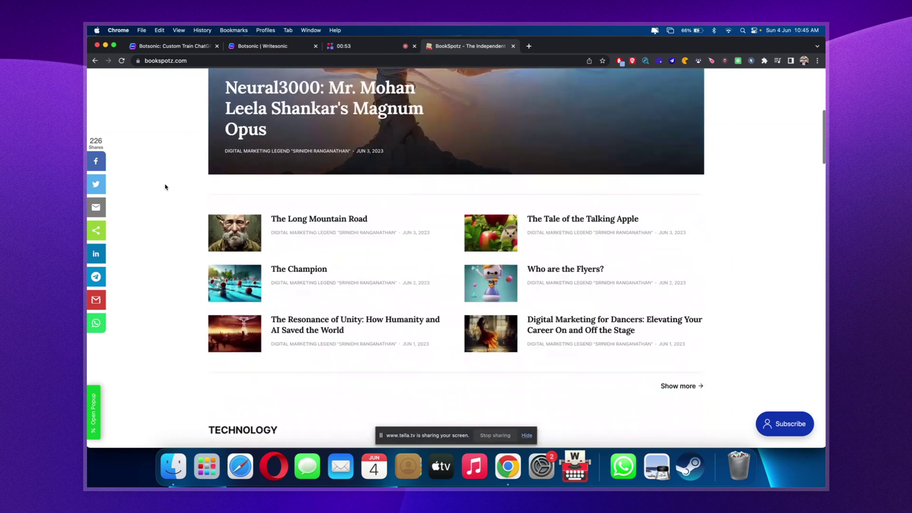
scroll(165, 186, "up", 1)
scroll(164, 186, "up", 3)
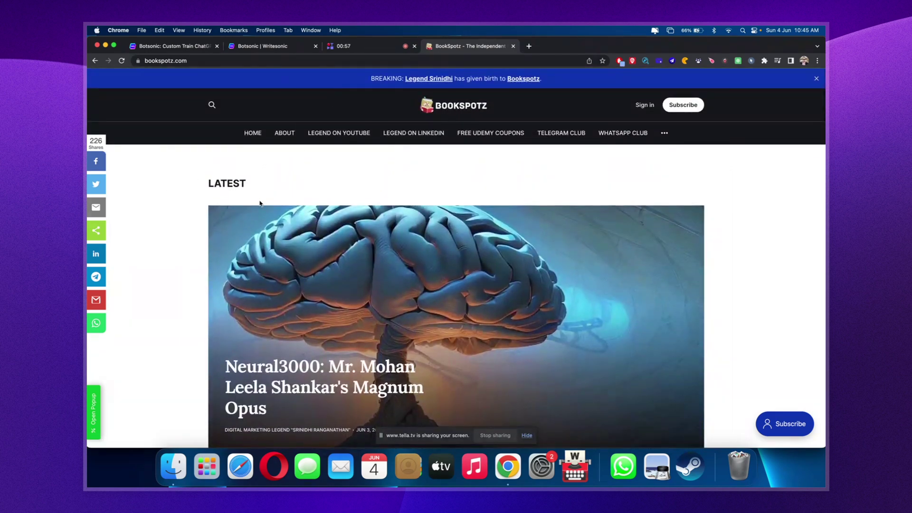
scroll(260, 205, "down", 4)
scroll(260, 205, "down", 5)
scroll(260, 204, "down", 1)
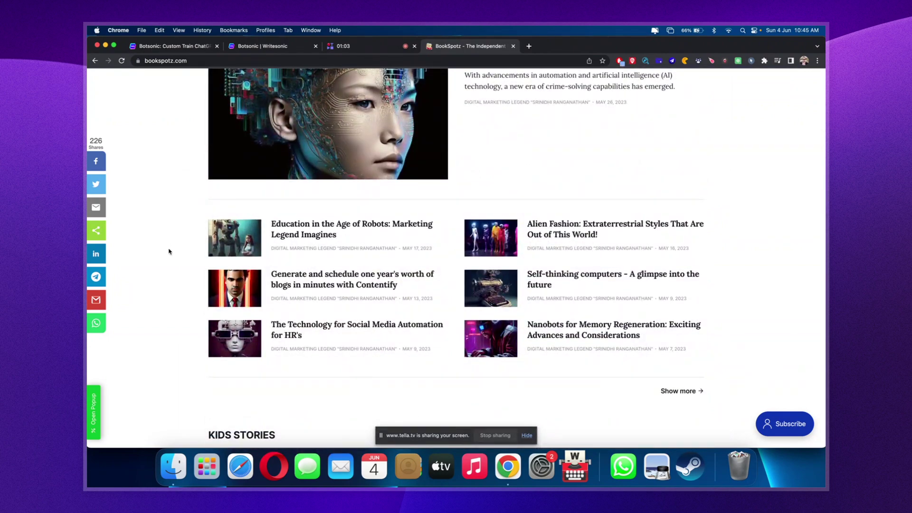
scroll(169, 251, "down", 1)
scroll(169, 251, "down", 3)
scroll(169, 251, "down", 2)
scroll(169, 251, "down", 2)
scroll(169, 250, "down", 3)
scroll(169, 251, "down", 4)
scroll(168, 251, "up", 8)
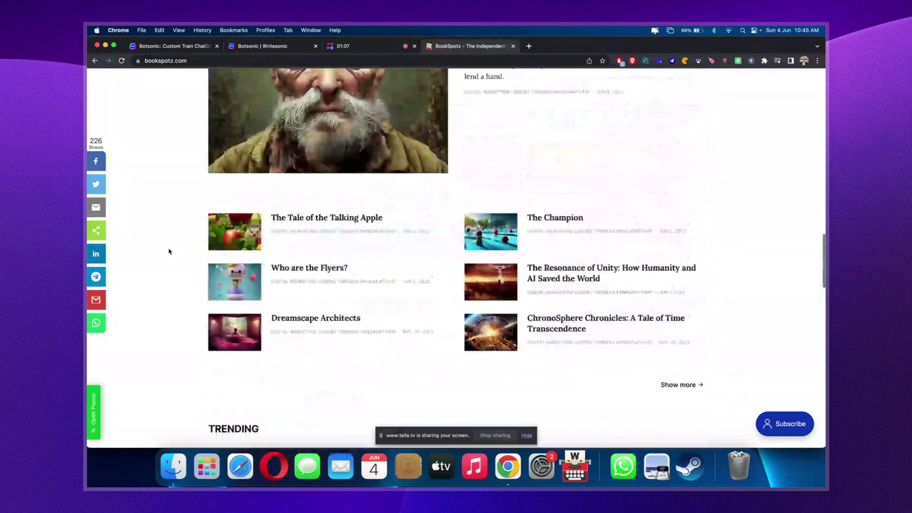
scroll(168, 251, "up", 10)
Browse bookspotz.com's latest, technology and kids story articles, then return to the Botsonic | Writesonic tab.
left_click(285, 46)
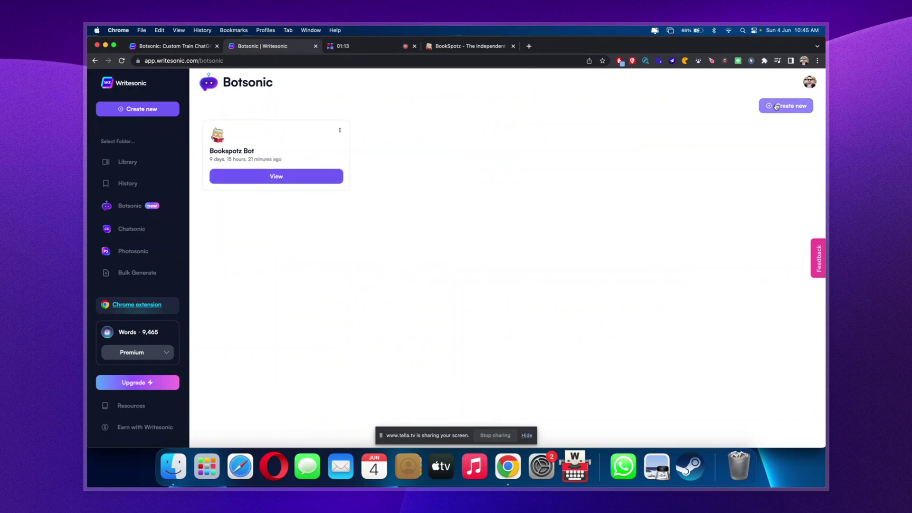
Try creating a new bot, hit the free-trial limit, then view Bookspotz Bot's data upload page.
left_click(777, 105)
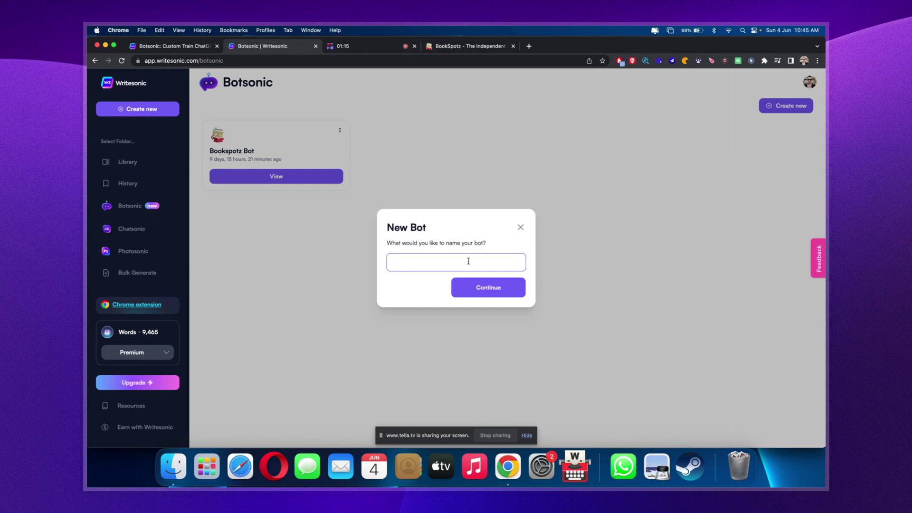
type("Ted")
left_click(485, 291)
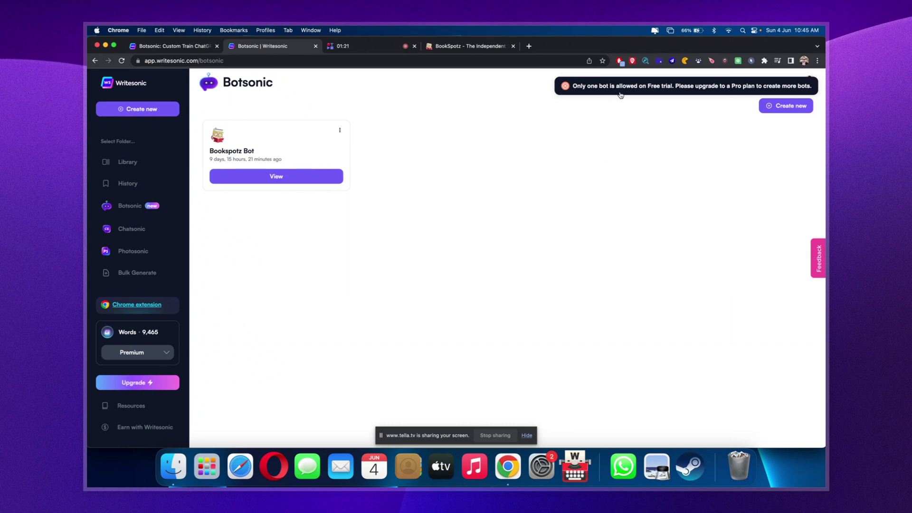
left_click(312, 178)
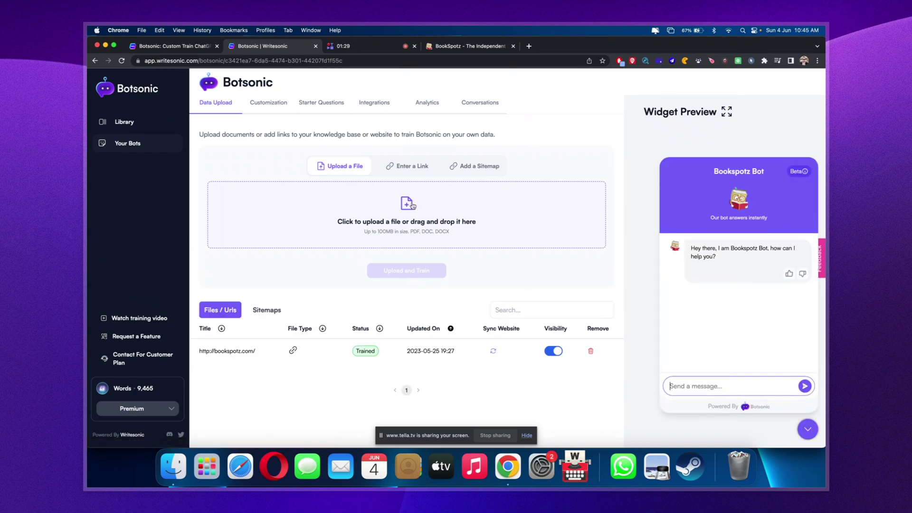
left_click(406, 171)
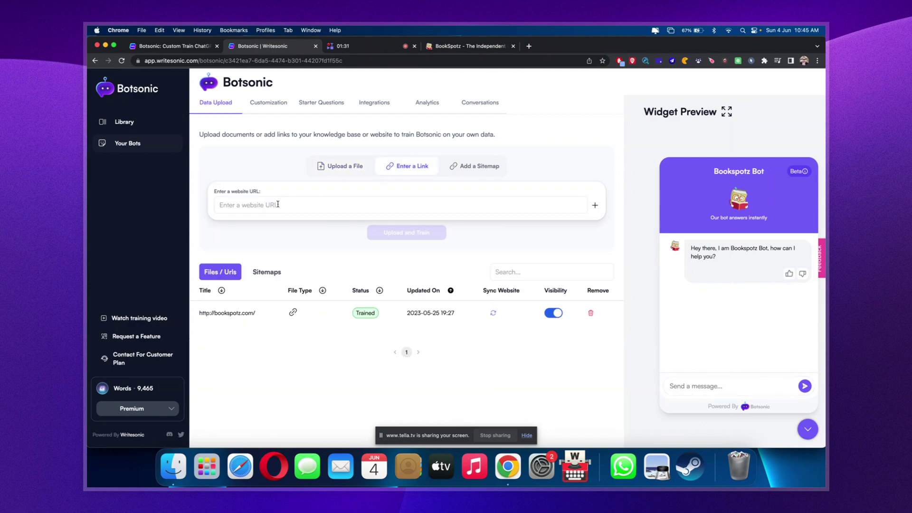
left_click(354, 171)
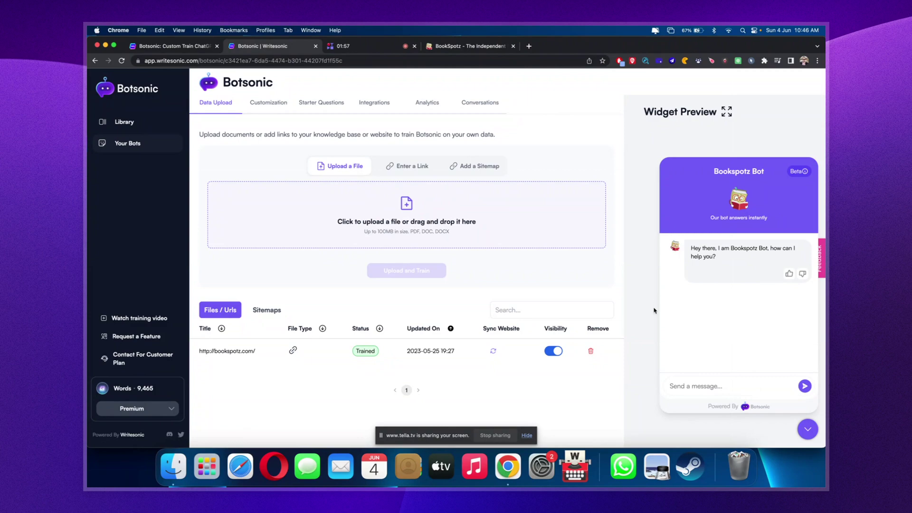
left_click(695, 385)
type("What")
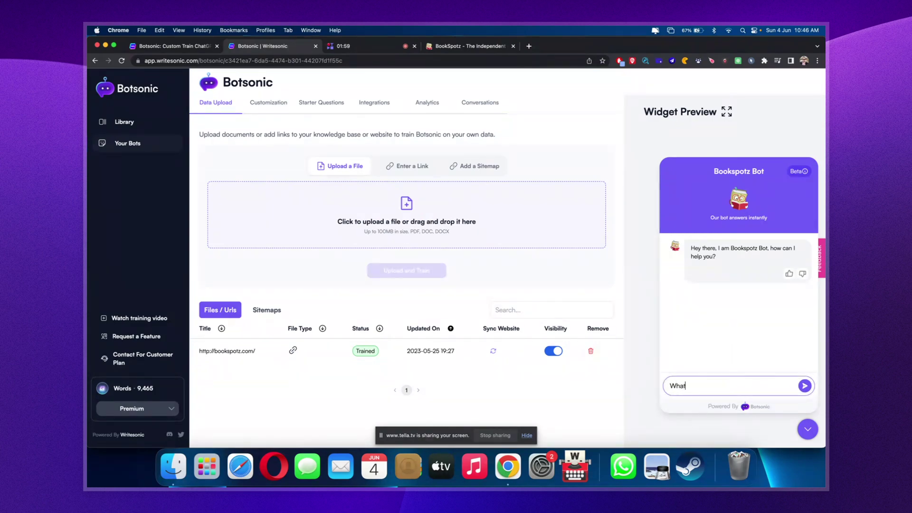
type(" is bookspotz")
type("?")
Ask the preview bot 'who created bookspotz?' and highlight its answer.
key("Return")
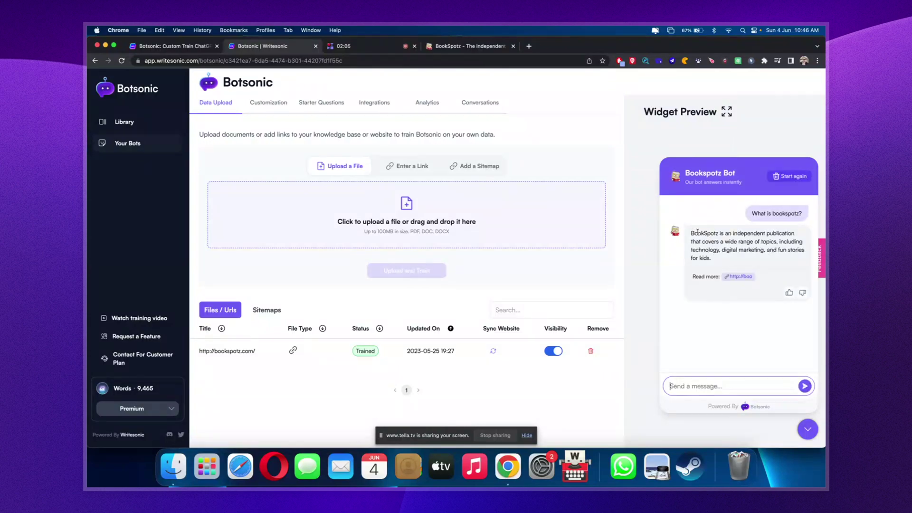
left_click_drag(691, 233, 719, 250)
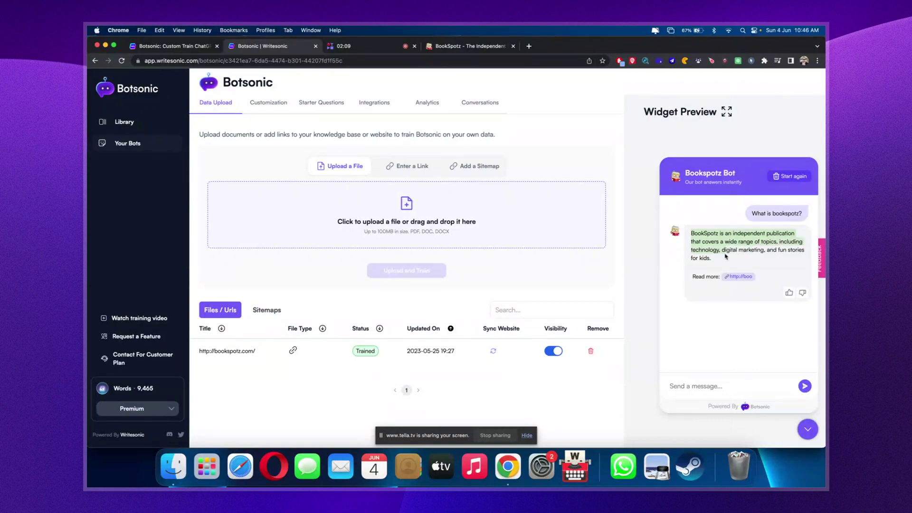
left_click_drag(720, 248, 739, 258)
left_click(743, 261)
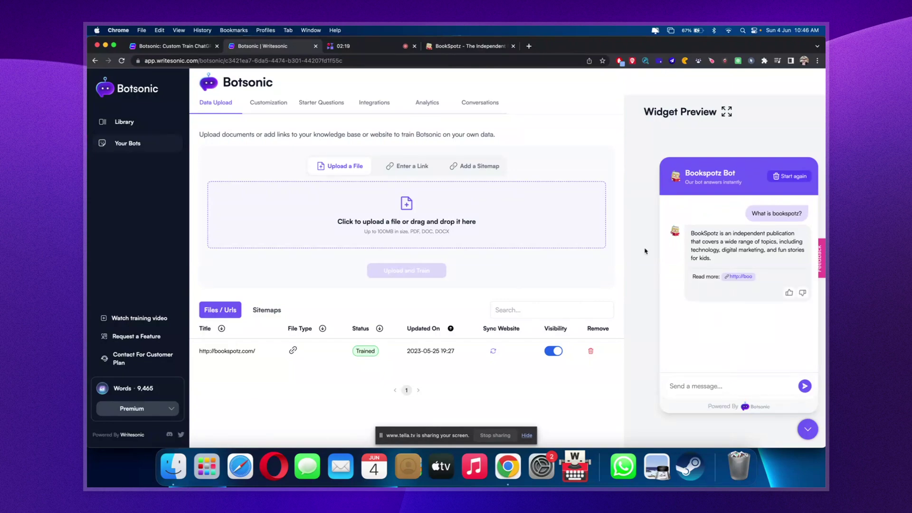
left_click(705, 385)
type("who created ")
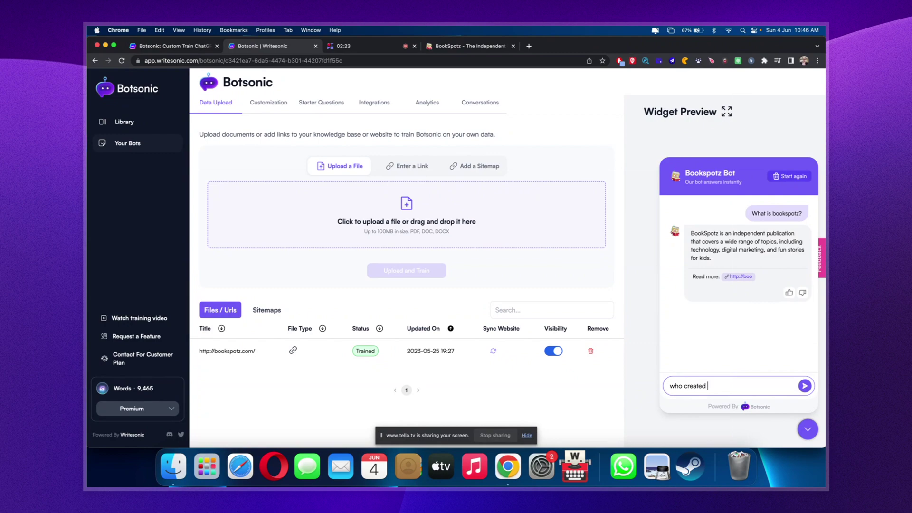
type("boo")
type("kspotz")
type("?")
key("Return")
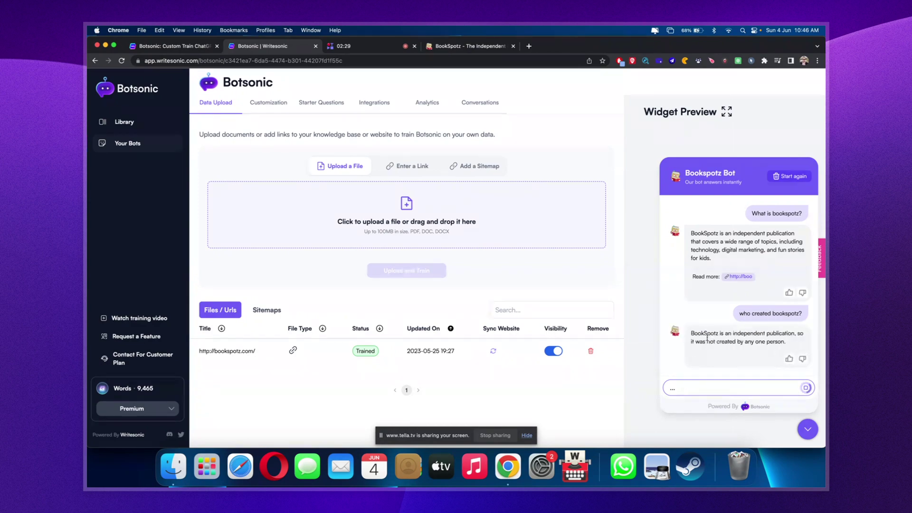
left_click_drag(691, 313, 785, 324)
Ask the bot 'who is srinidhi ranganathan?' and highlight its digital-marketing-legend answer.
left_click(720, 385)
type("who")
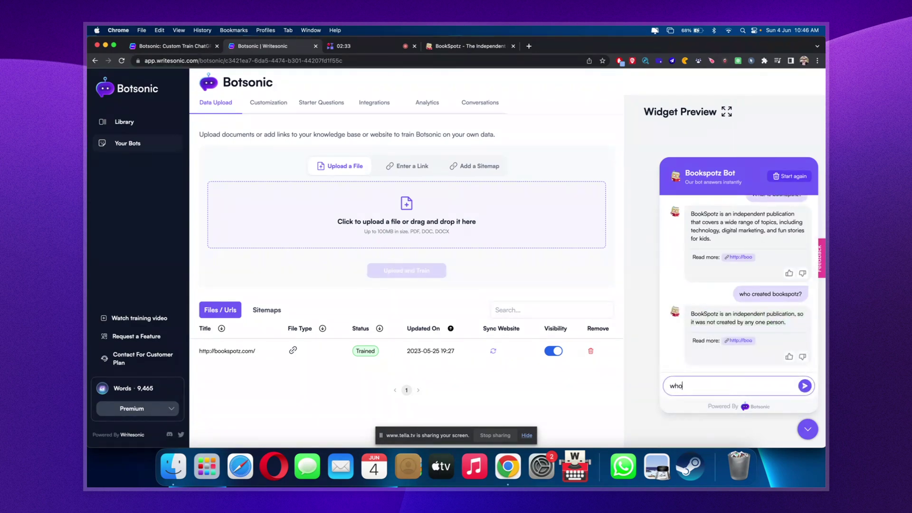
type(" is srinidhi ranganathan?")
key("Return")
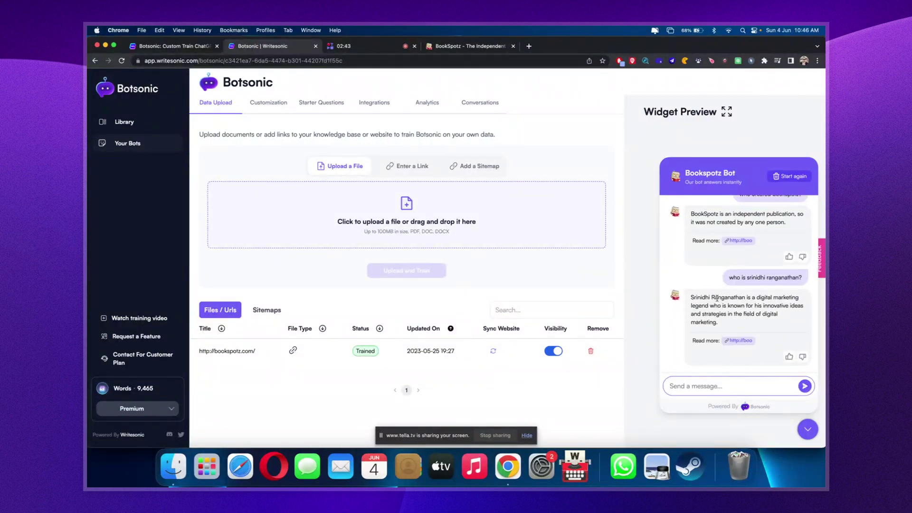
left_click_drag(715, 298, 804, 309)
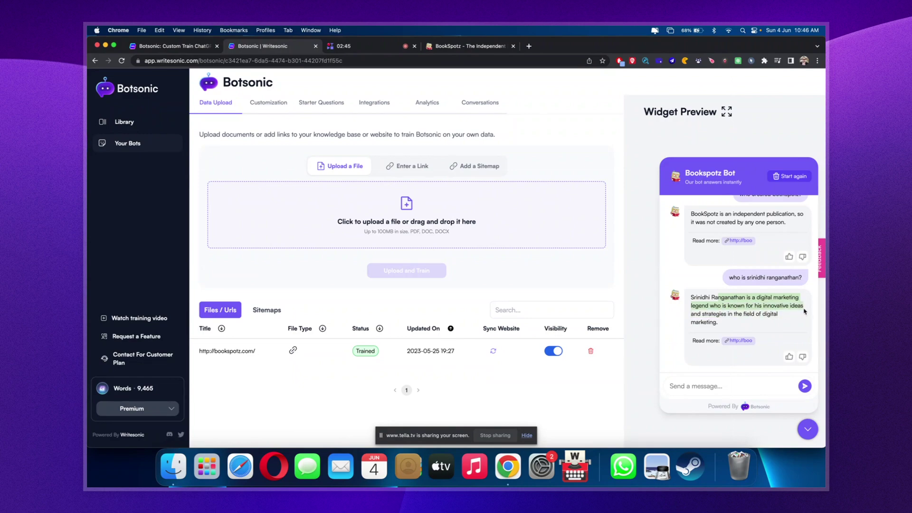
left_click_drag(804, 310, 735, 326)
left_click(736, 325)
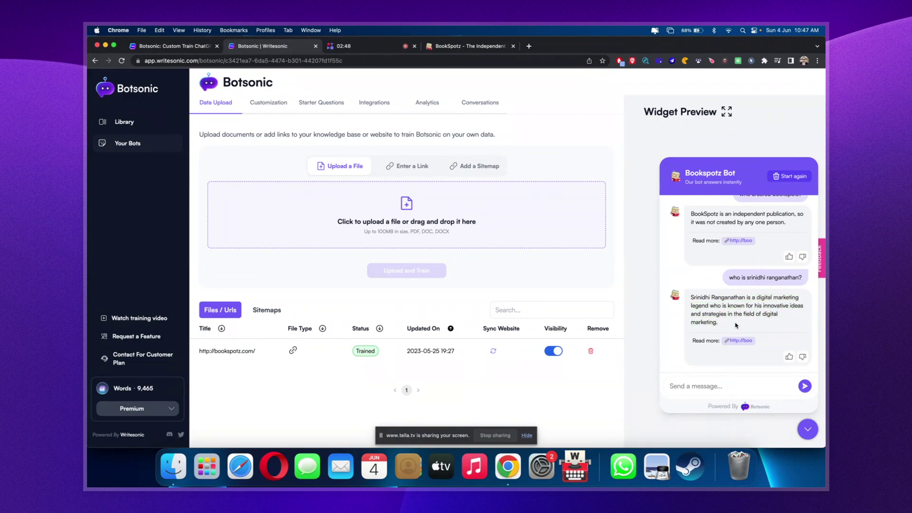
Read Bookspotz's About page intro crediting Srinidhi Ranganathan and Mohan Leela Shankar.
left_click(487, 51)
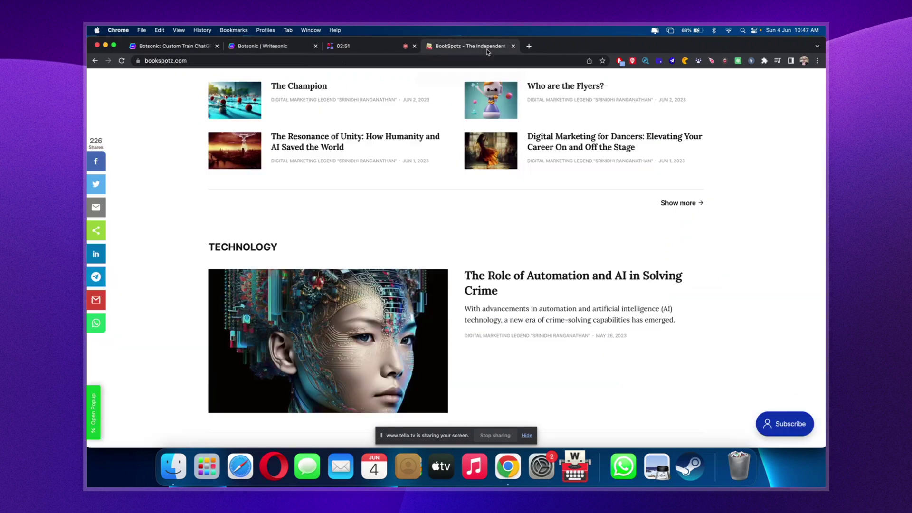
scroll(378, 159, "up", 10)
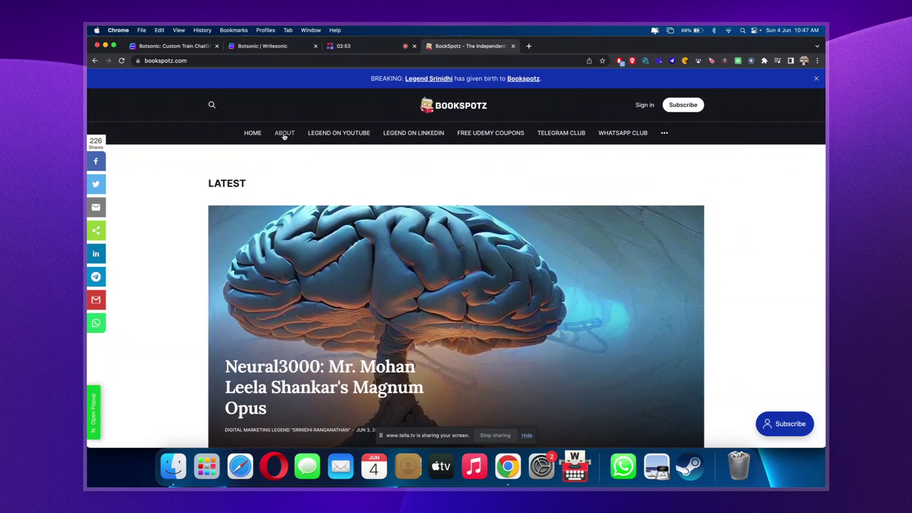
left_click(282, 137)
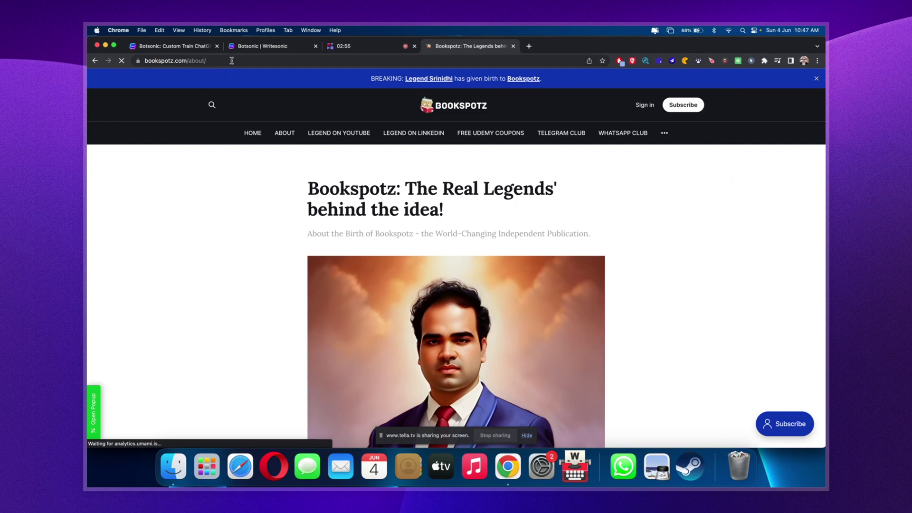
left_click(231, 61)
scroll(223, 238, "down", 5)
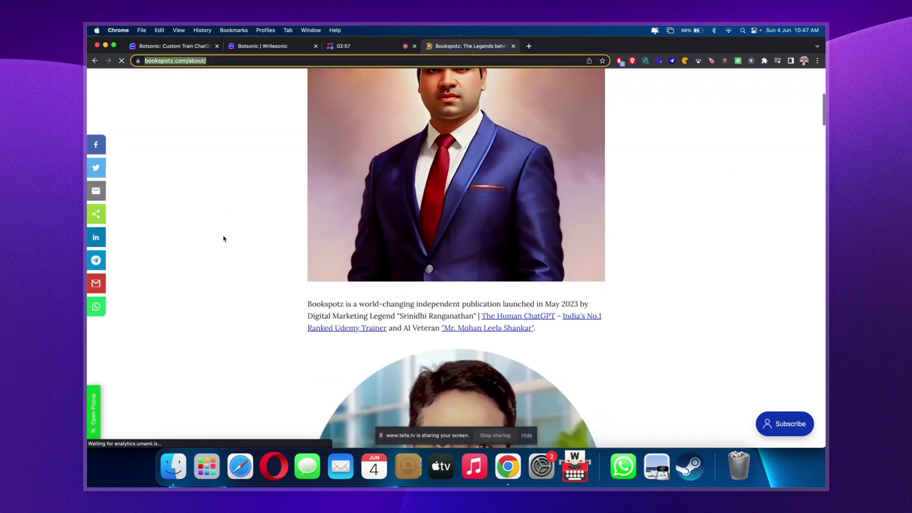
scroll(222, 239, "down", 3)
scroll(223, 239, "up", 1)
scroll(223, 238, "up", 1)
scroll(223, 238, "up", 2)
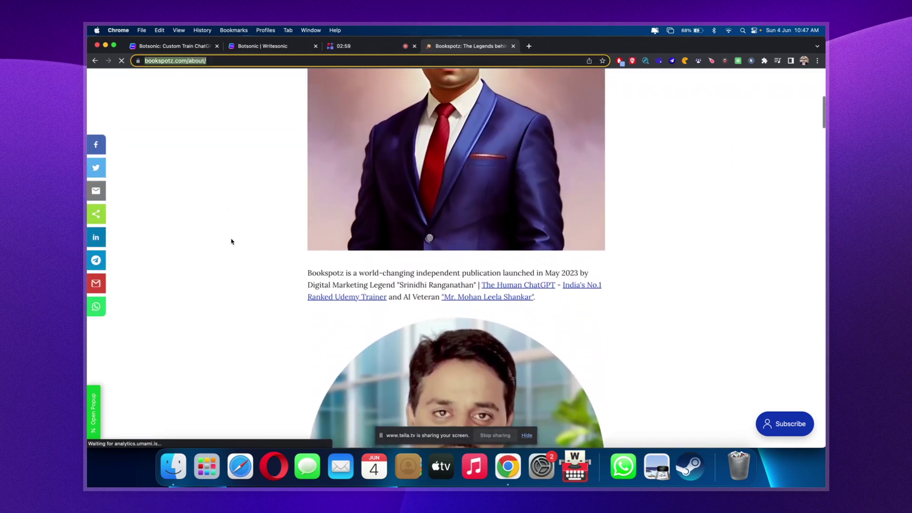
left_click(361, 283)
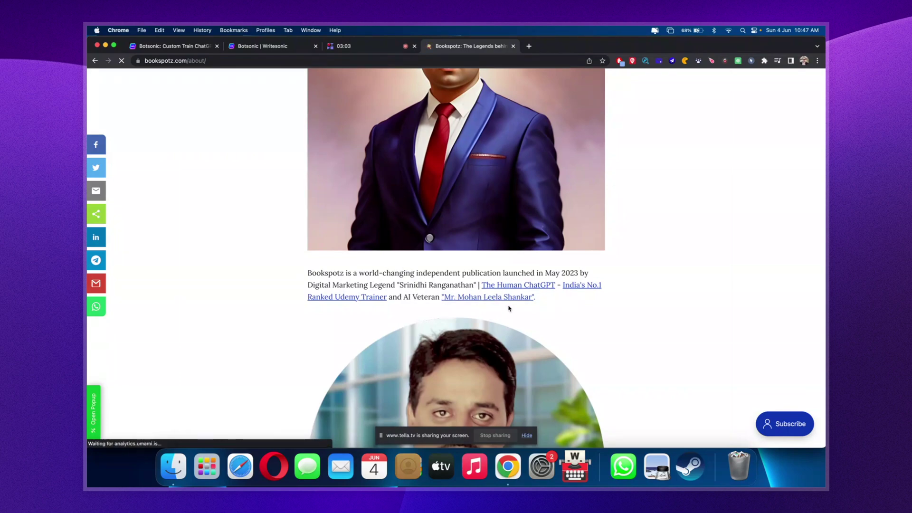
scroll(640, 301, "down", 2)
scroll(639, 302, "up", 5)
scroll(639, 302, "up", 2)
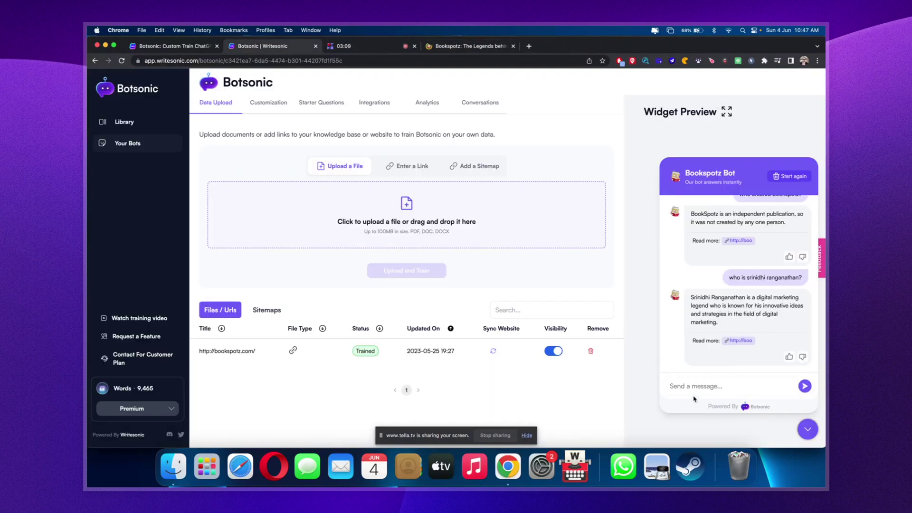
left_click(692, 385)
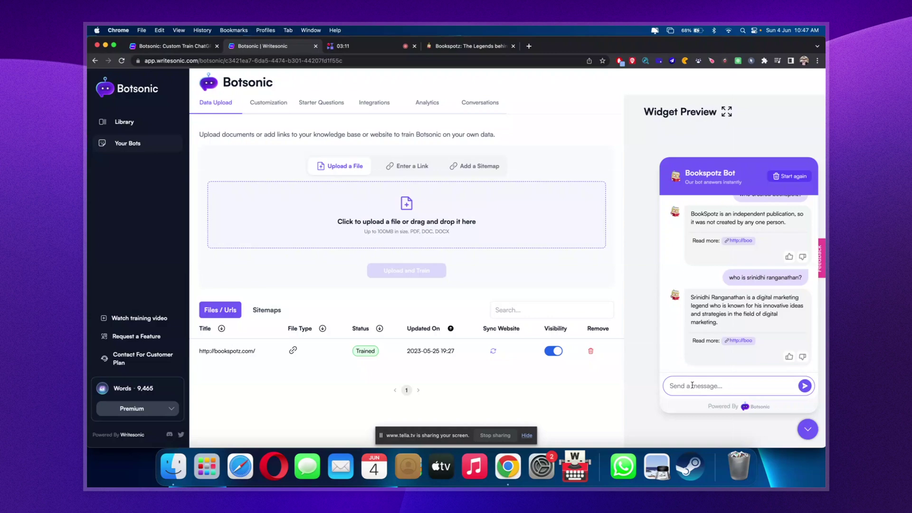
type("Who")
type(" is Mr. Mo")
type("han leela S")
type("hankar?")
Ask 'Who is Mr. Mohan leela Shankar?' and open the source cited in the AI-pioneer answer.
key("Return")
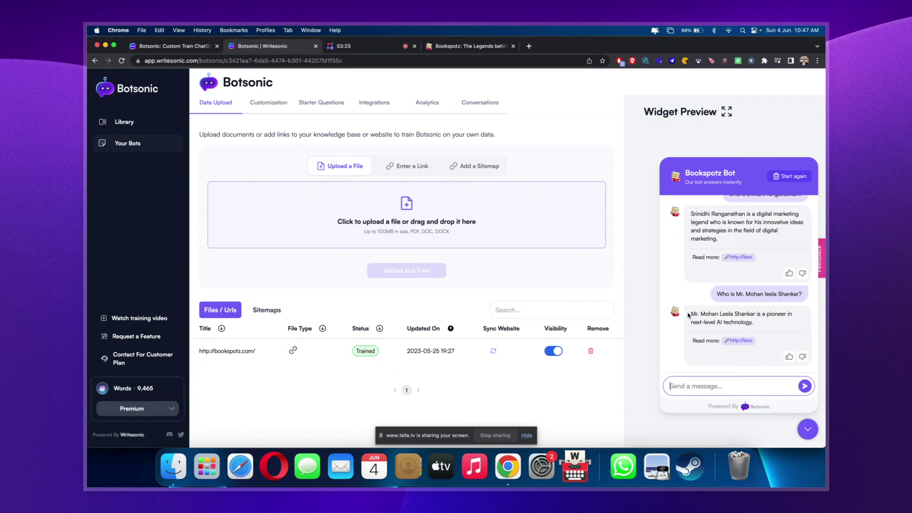
left_click_drag(690, 315, 759, 325)
left_click(760, 325)
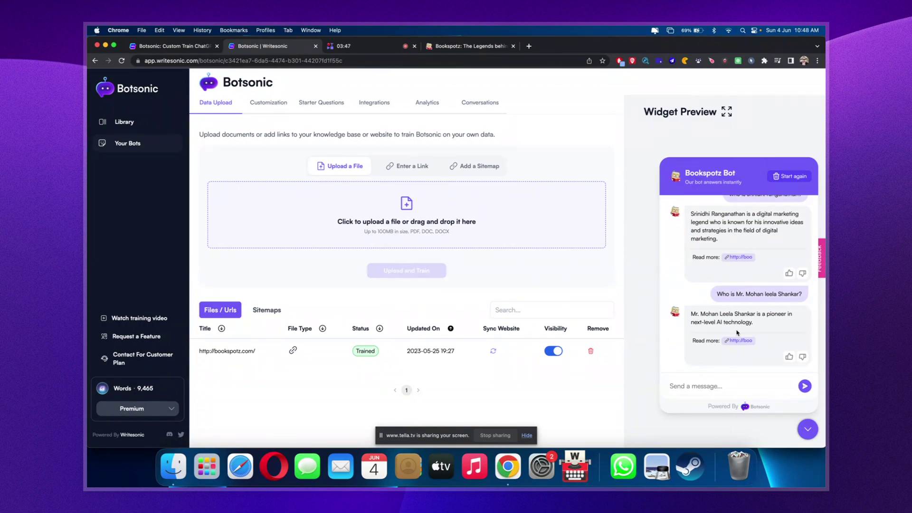
left_click(738, 257)
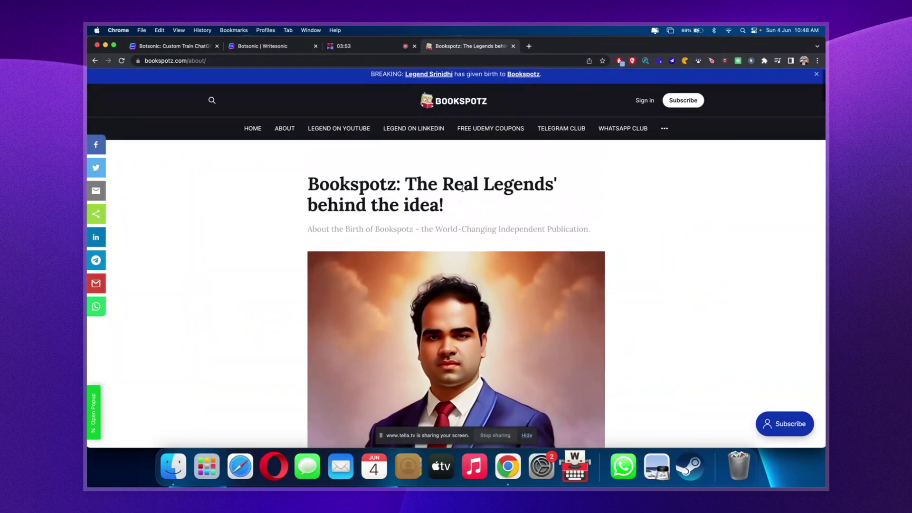
Go from the cited About page back to the Bookspotz home page.
left_click(253, 133)
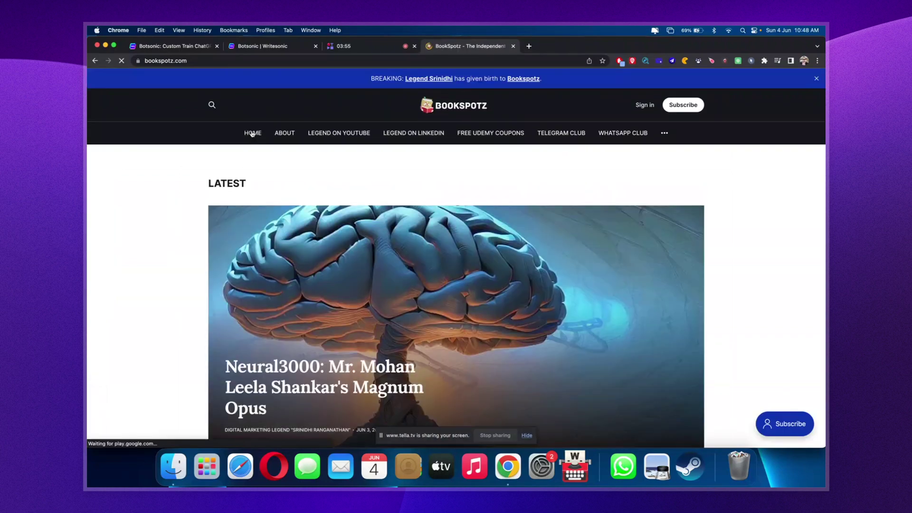